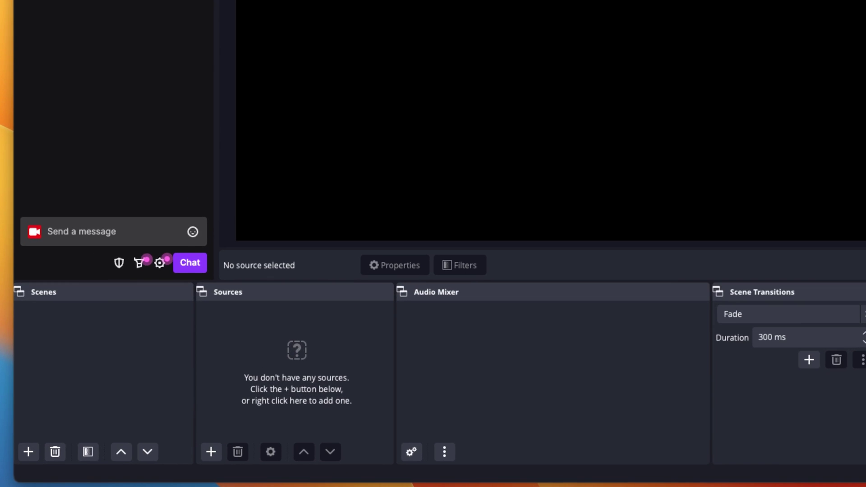
Add scenes named Starting Soon, Countdown timer and Be Right Back.
left_click(25, 463)
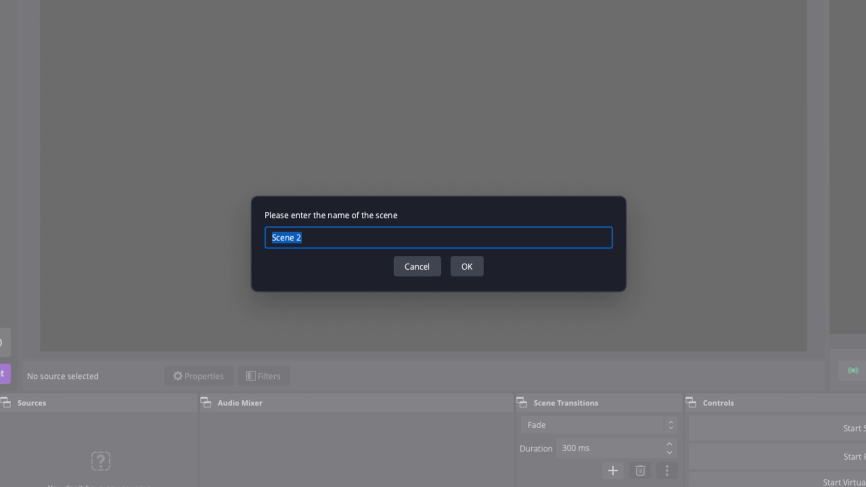
type("Starting Soon")
left_click(465, 268)
left_click(27, 453)
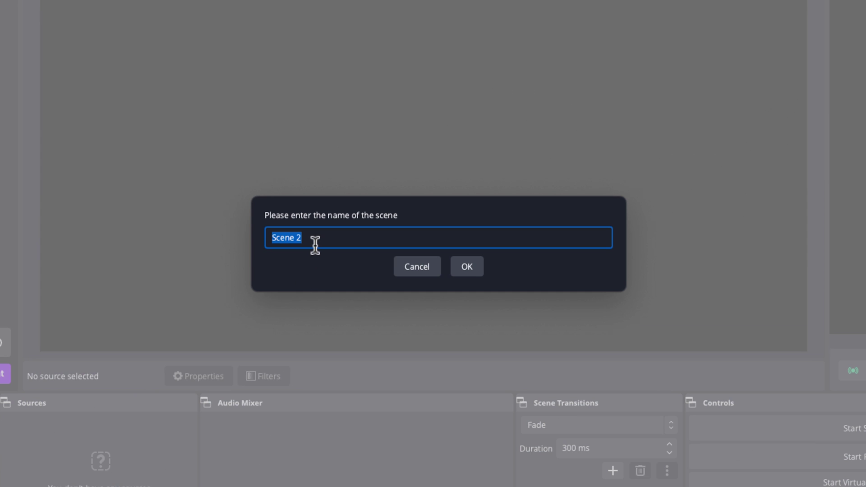
type("Countdown timer")
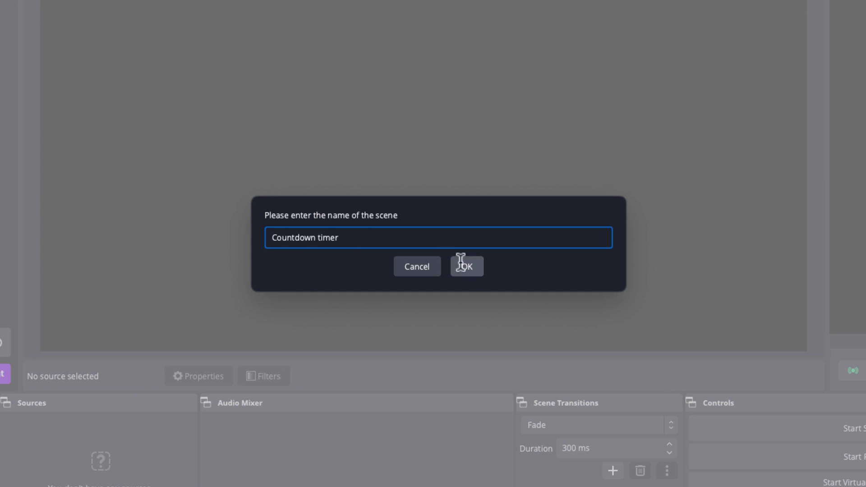
left_click(463, 265)
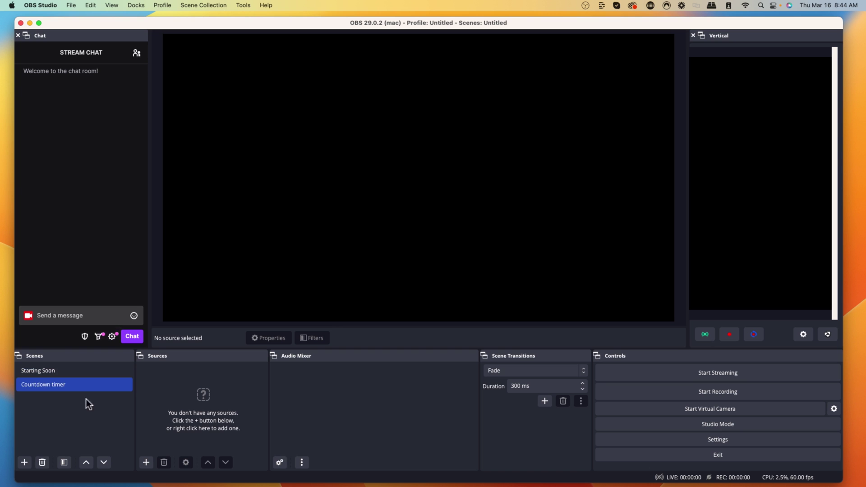
left_click(28, 462)
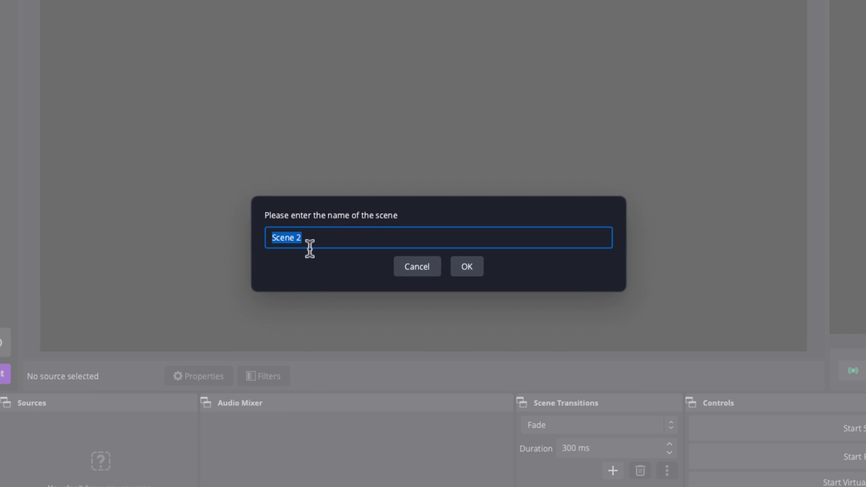
type("Be Right Back")
left_click(467, 267)
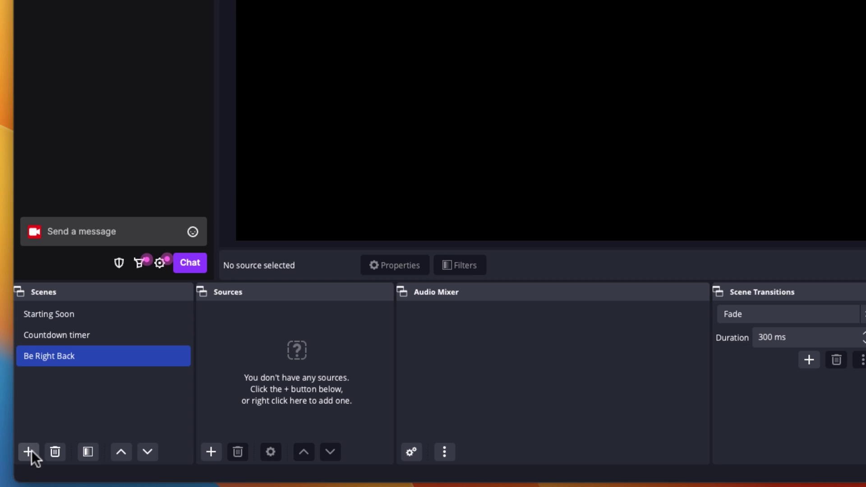
Add Stream Offline, Just Chatting and Gameplay scenes, then select Starting Soon.
left_click(30, 450)
type("Stream Offline")
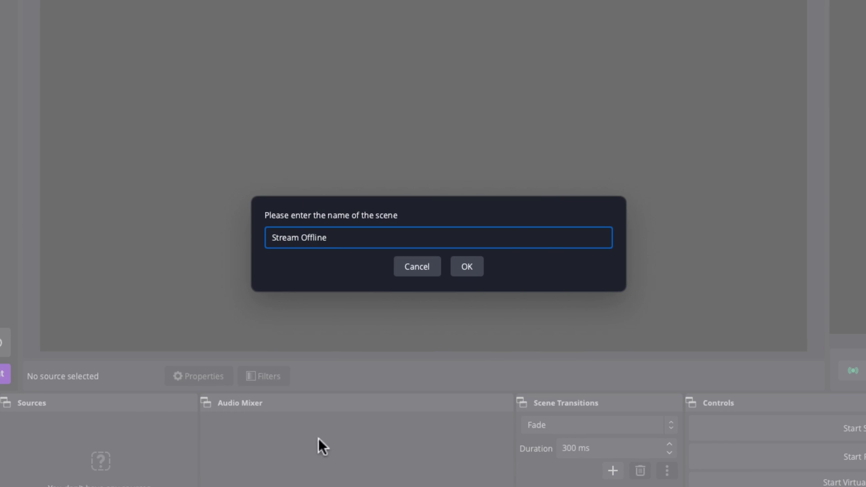
left_click(469, 266)
left_click(31, 451)
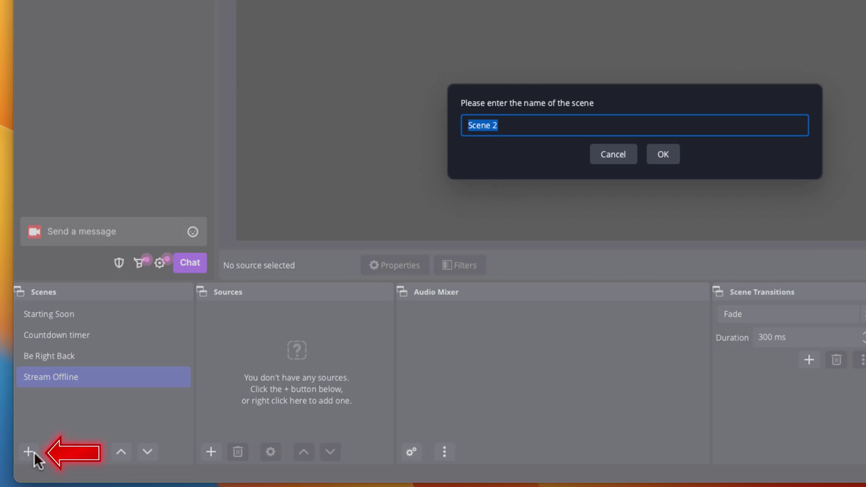
type("Just Chatting")
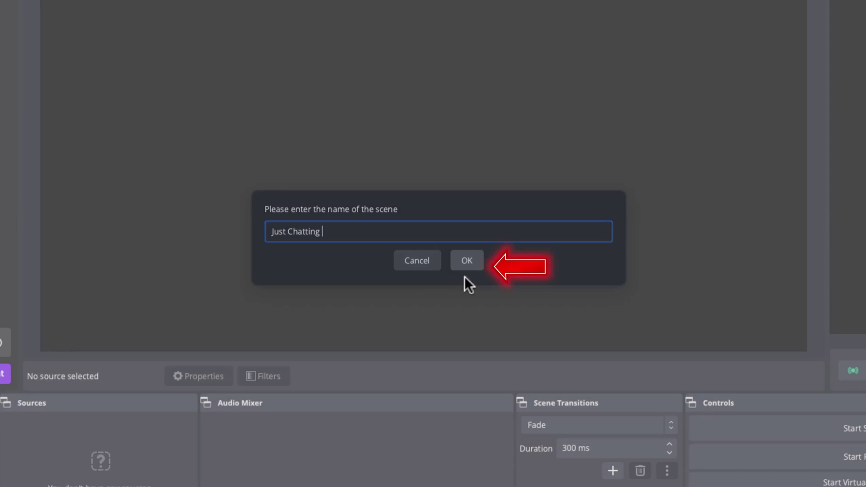
left_click(468, 267)
left_click(29, 454)
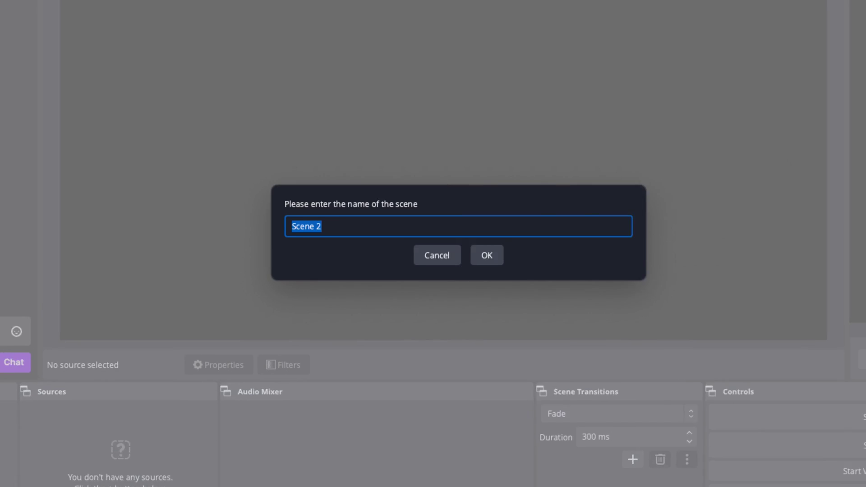
type("Gameplay")
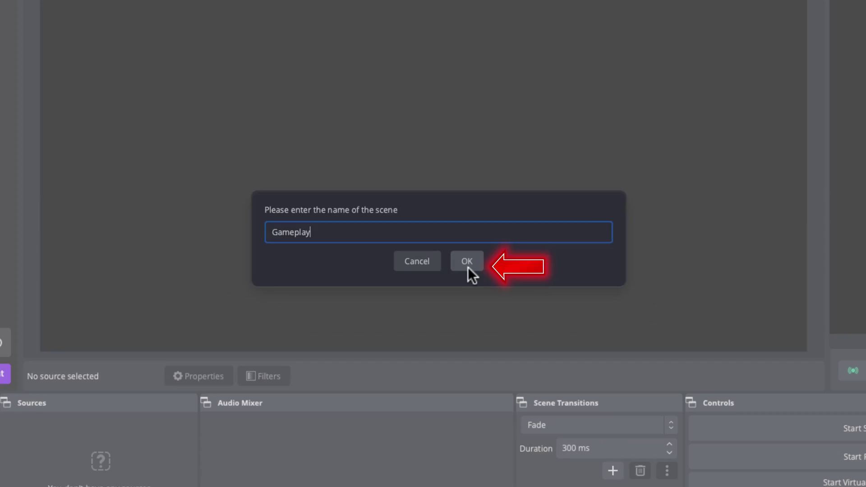
left_click(467, 266)
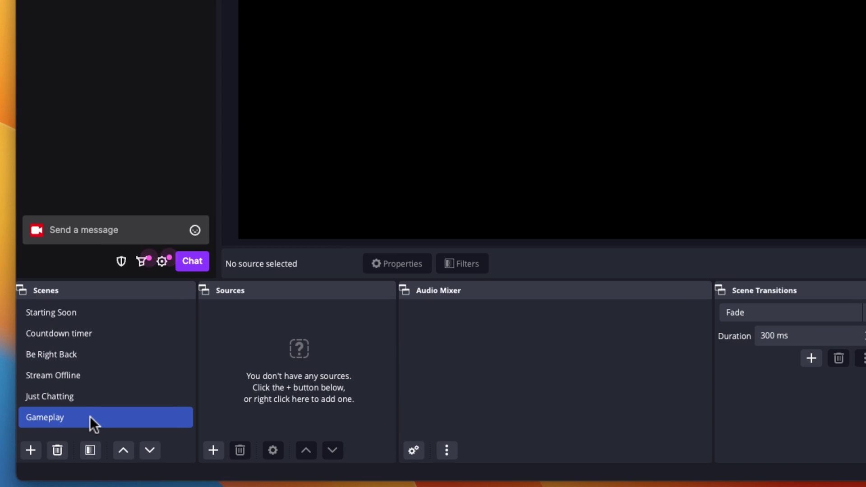
left_click(92, 310)
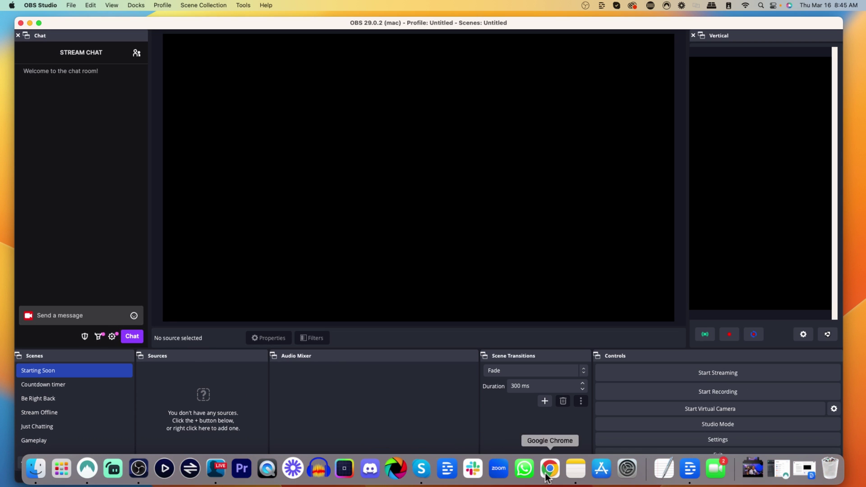
In Stream Designz, view the Animated Stream Overlay Packages and the Lux overlay package page.
left_click(550, 471)
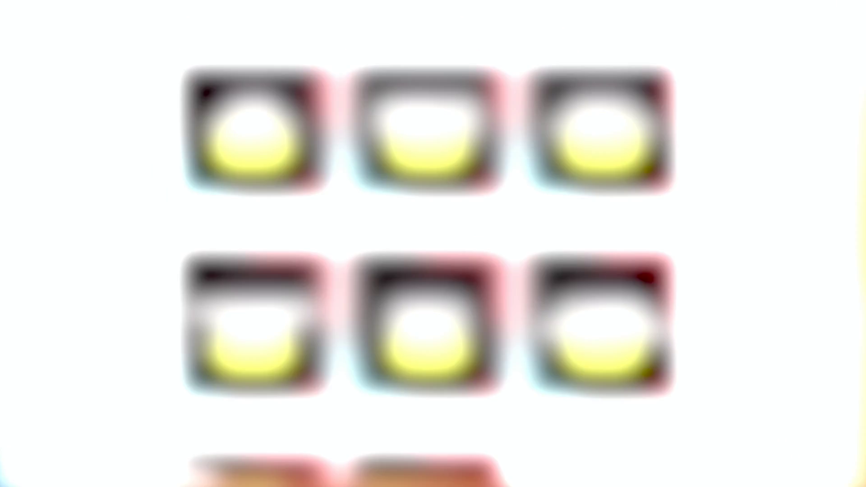
scroll(402, 338, "up", 2)
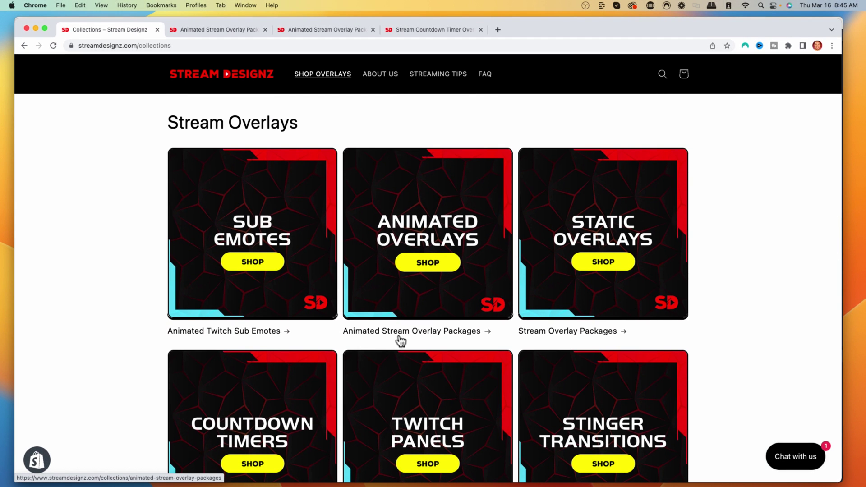
left_click(232, 28)
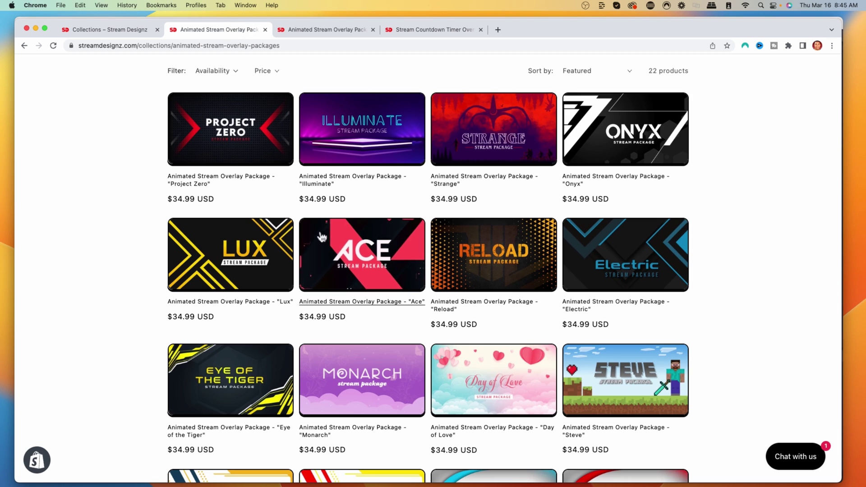
scroll(324, 238, "down", 1)
scroll(311, 255, "up", 6)
scroll(310, 254, "down", 3)
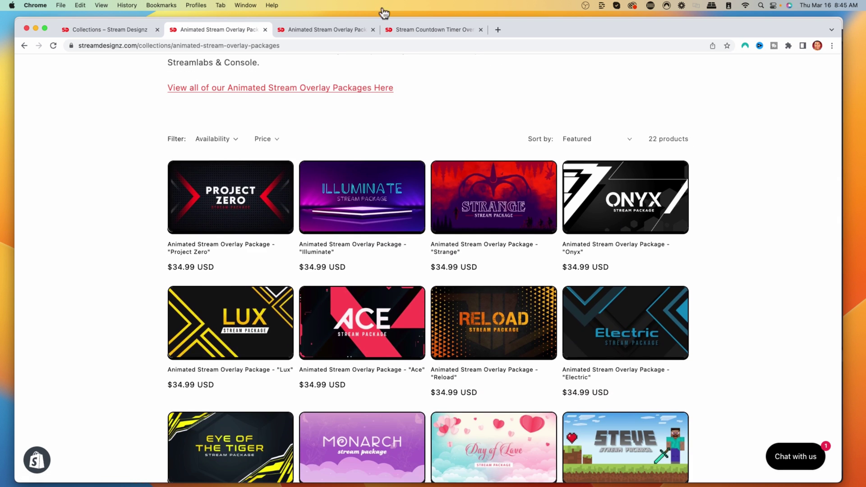
left_click(353, 29)
View the Lux countdown timer product page, then return to OBS Studio.
scroll(500, 205, "down", 1)
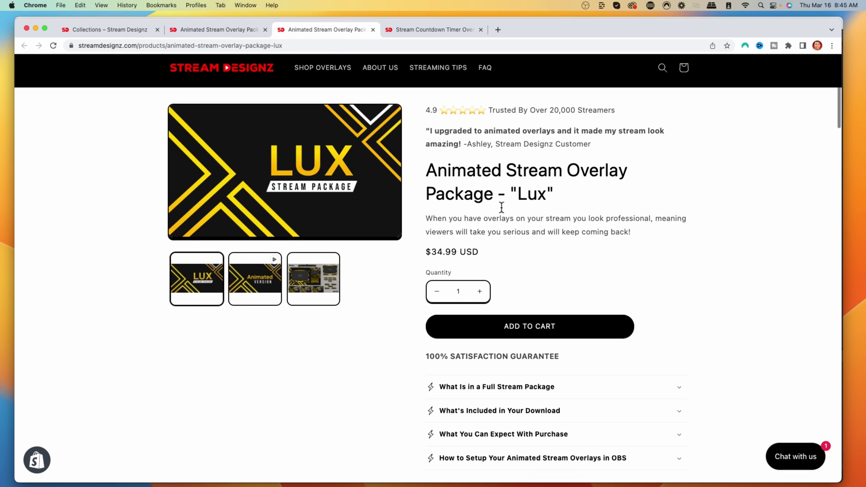
left_click(419, 29)
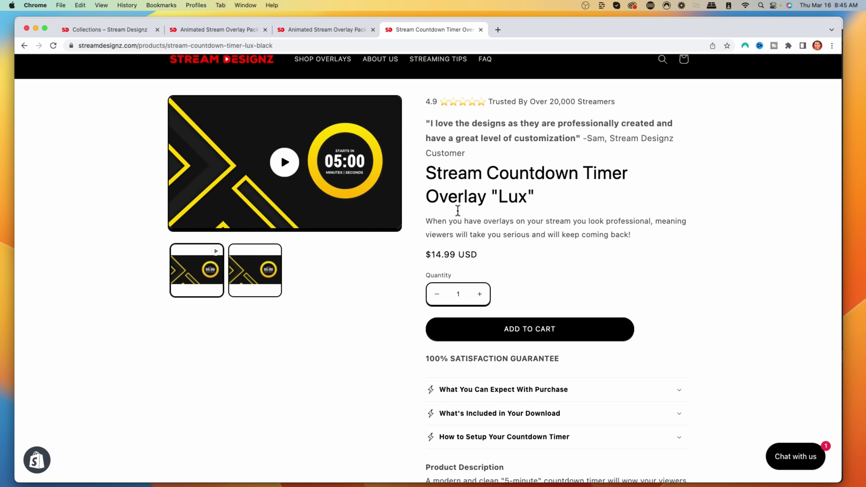
scroll(370, 285, "up", 1)
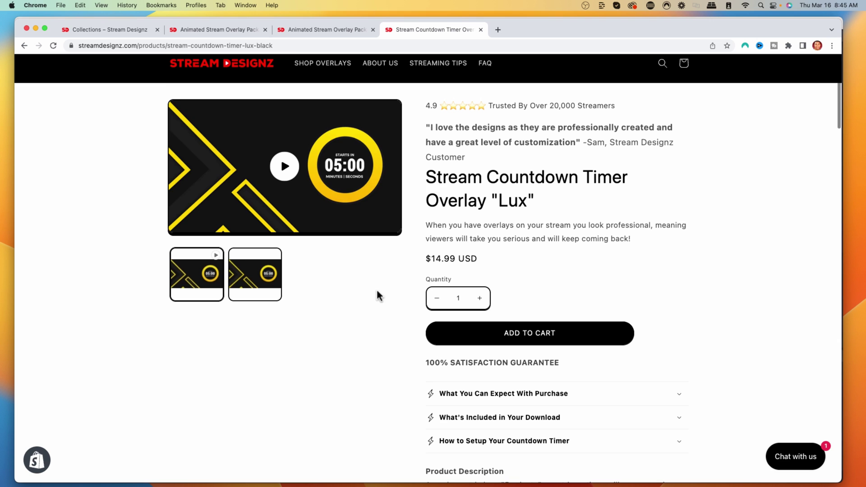
scroll(370, 352, "up", 1)
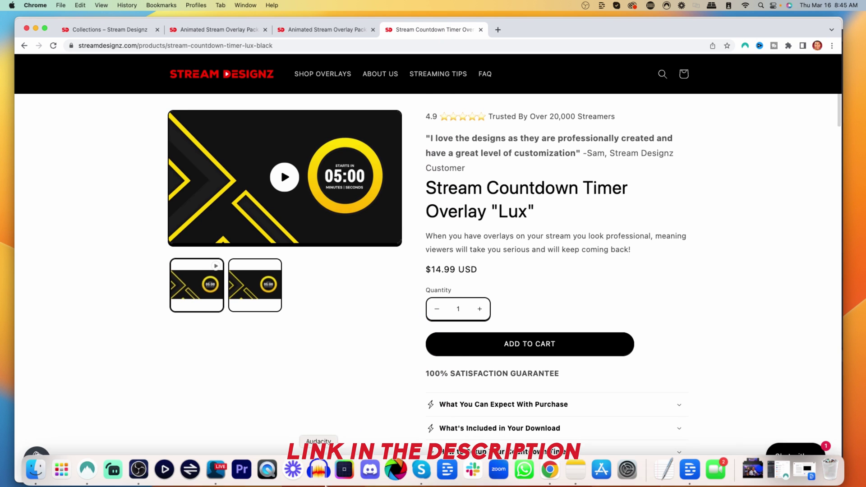
left_click(138, 470)
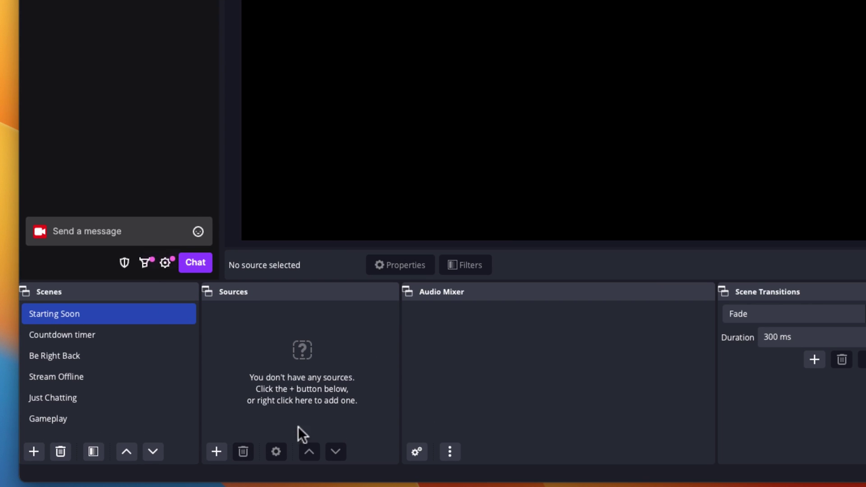
Add a new Media Source to the Starting Soon scene's sources.
left_click(217, 452)
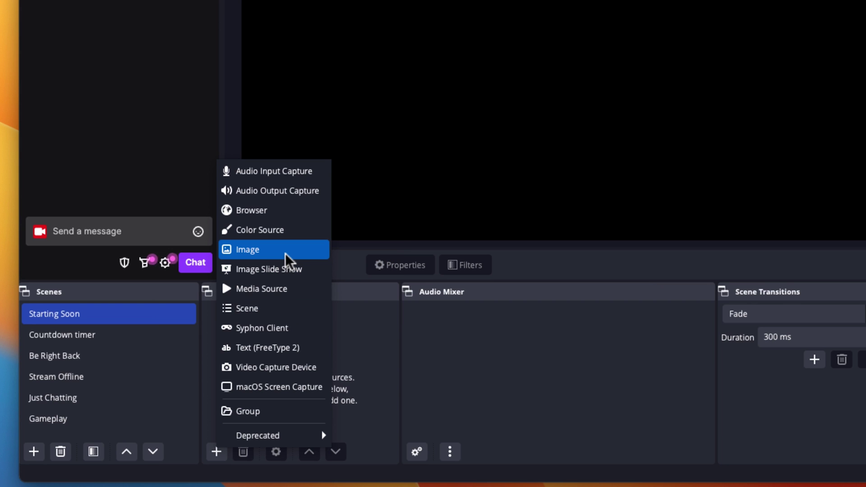
left_click(291, 294)
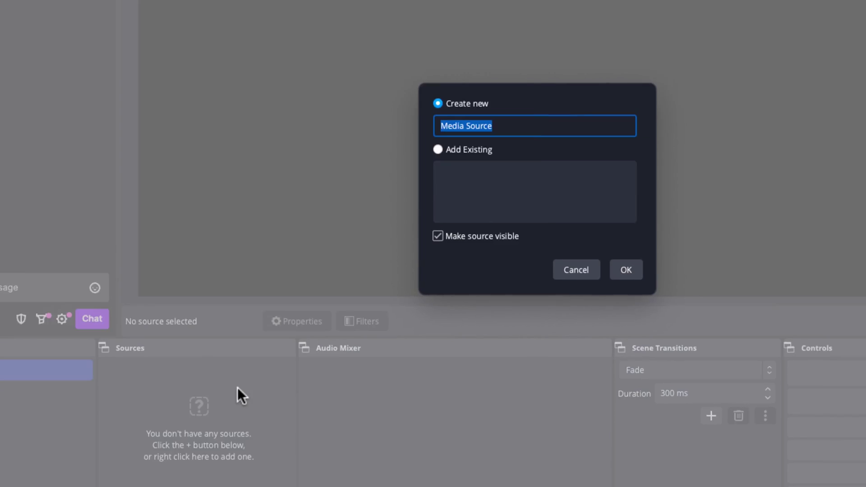
Name the source 'Starting' and have it loop Overlay Screens/Starting Soon.mp4 from the Desktop package.
type("Starting")
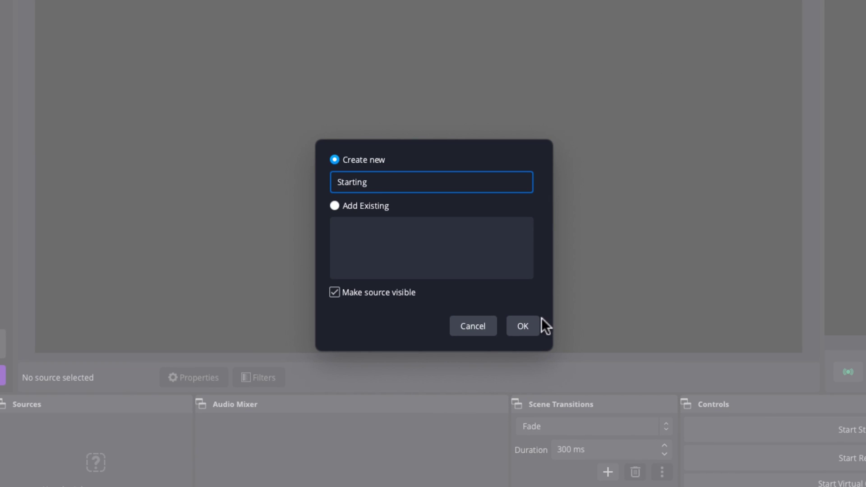
left_click(535, 324)
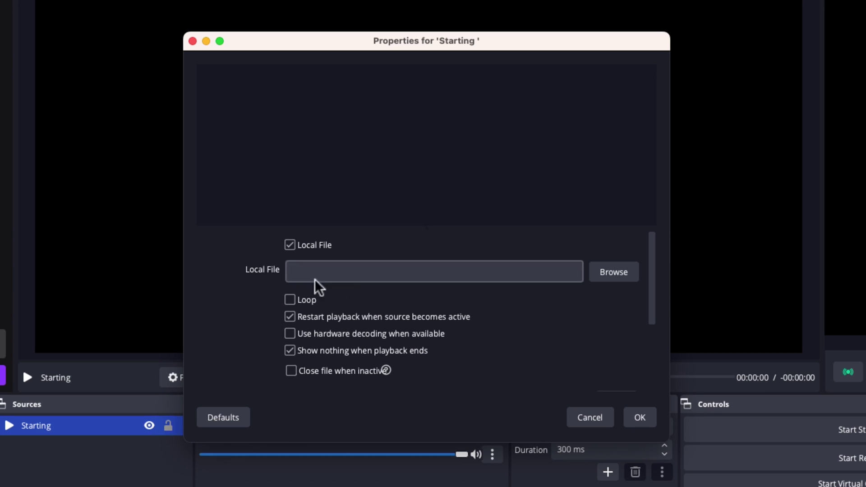
left_click(613, 273)
left_click(213, 201)
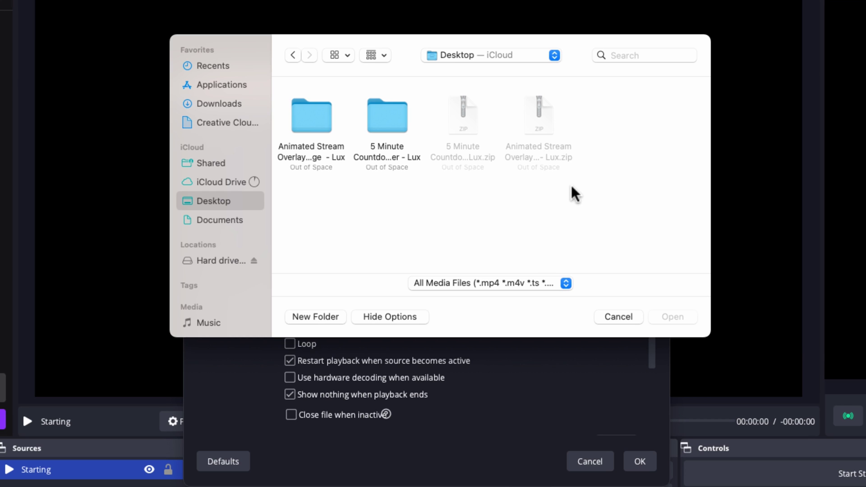
double_click(310, 118)
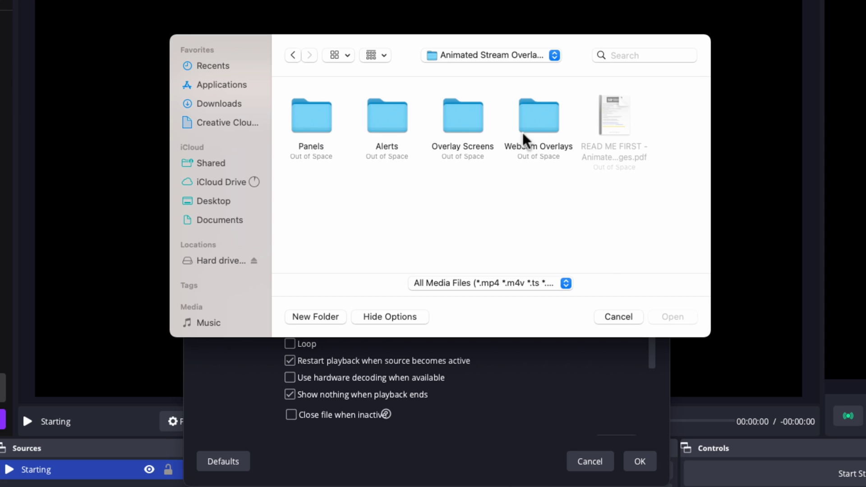
double_click(457, 120)
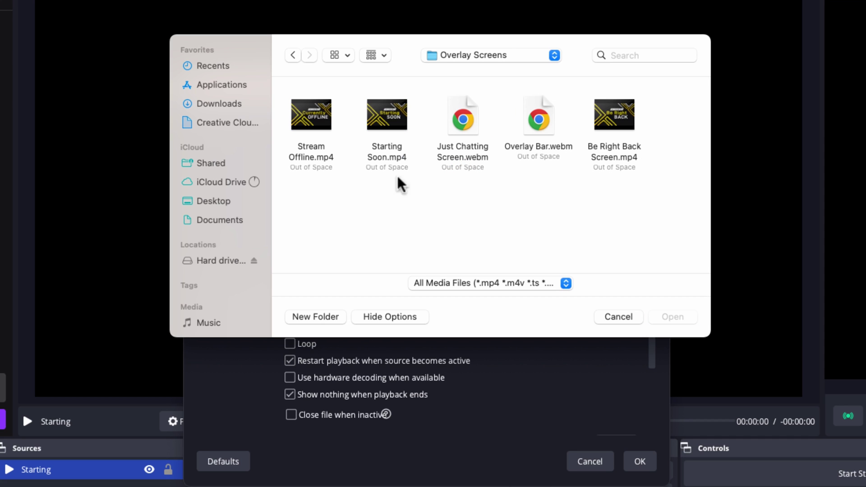
left_click(391, 124)
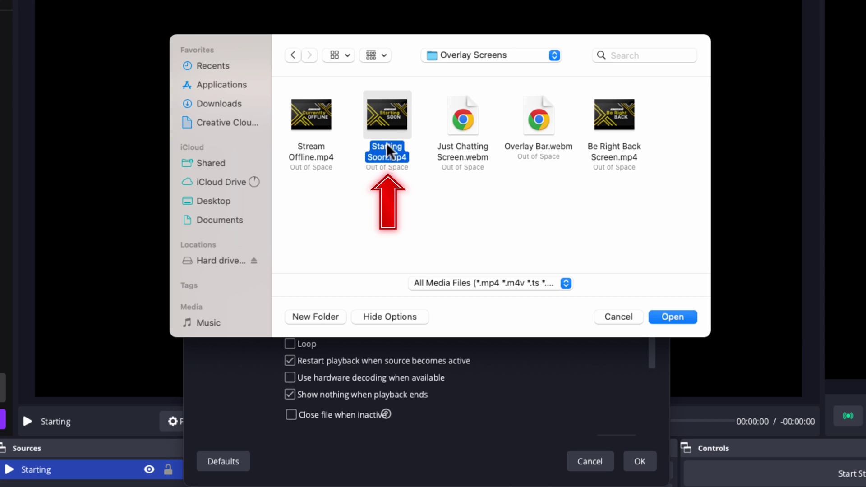
left_click(687, 315)
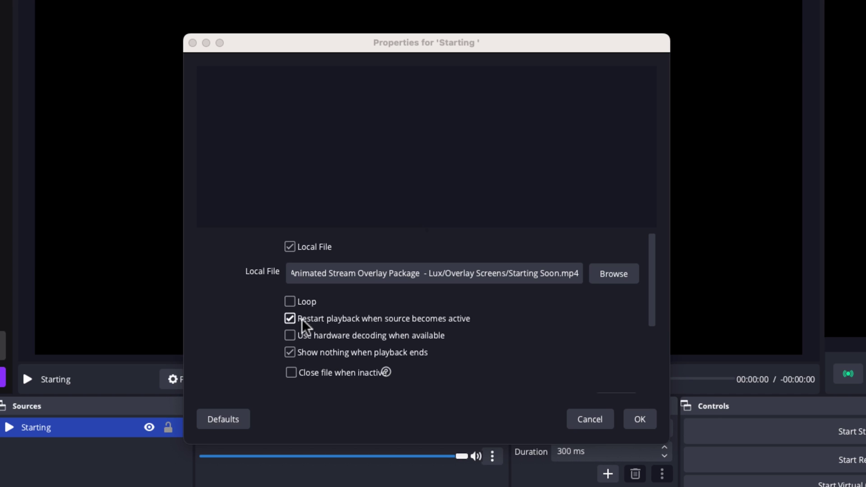
left_click(289, 302)
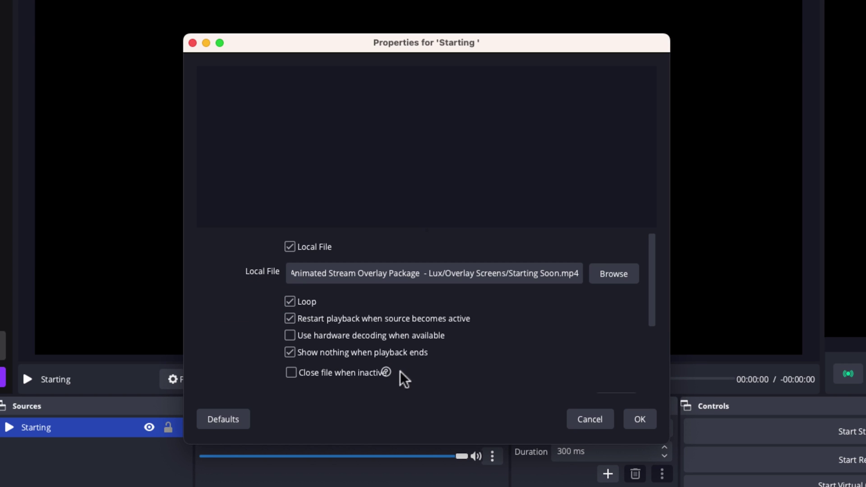
left_click(640, 420)
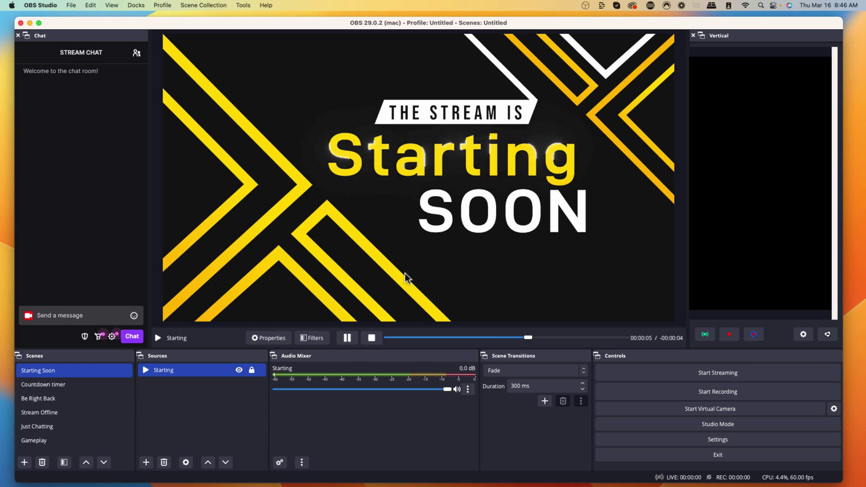
Create a media source named Timer in the Countdown timer scene.
left_click(82, 386)
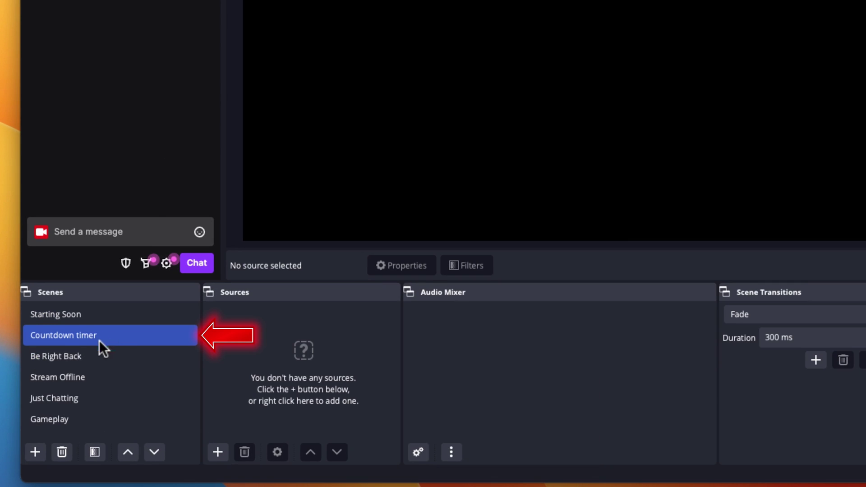
left_click(218, 449)
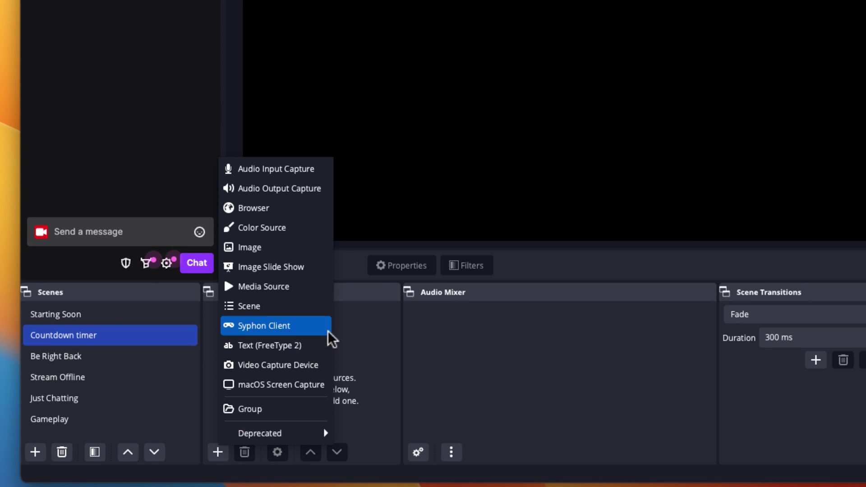
left_click(271, 287)
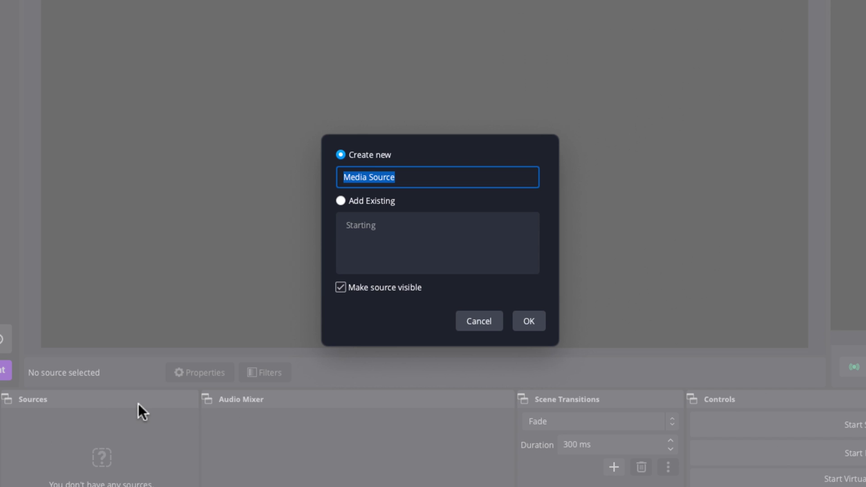
type("T")
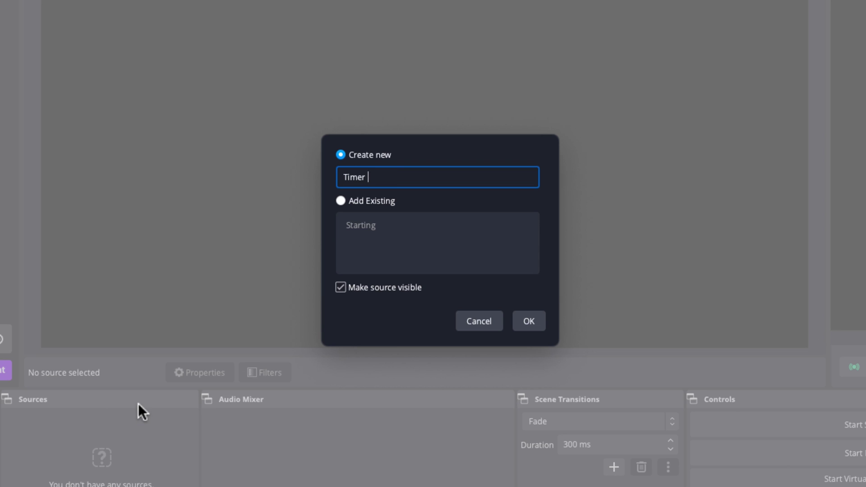
type("imer")
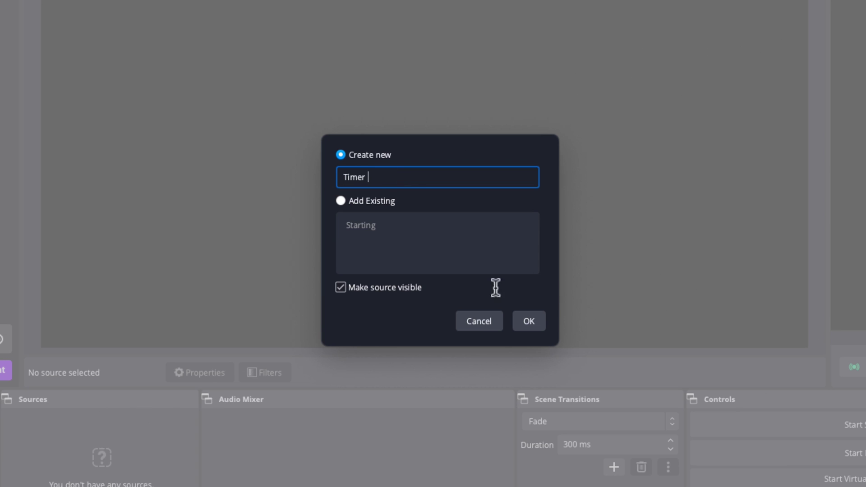
left_click(522, 316)
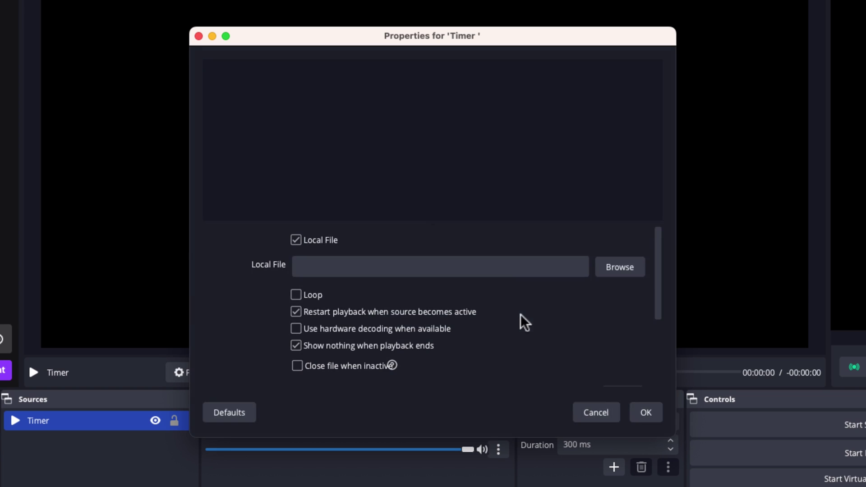
Point the Timer source to Desktop's 5 Minute Countdown Timer - Lux.mp4, leaving looping off.
left_click(631, 271)
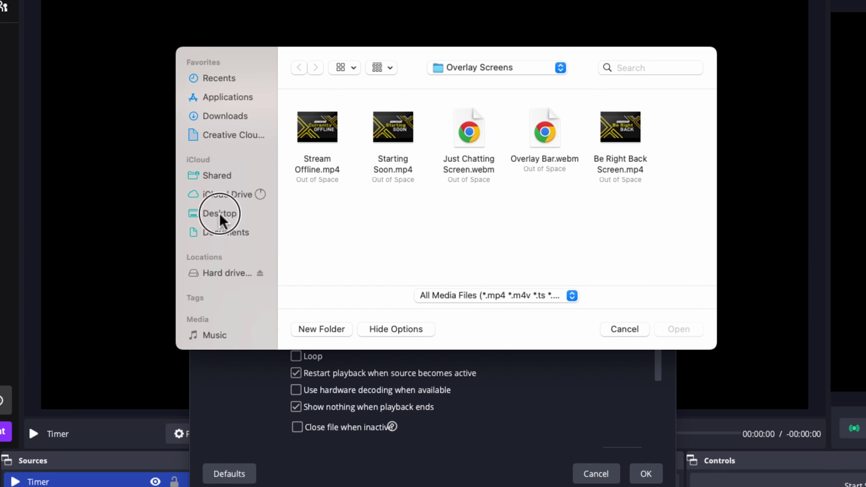
left_click(220, 168)
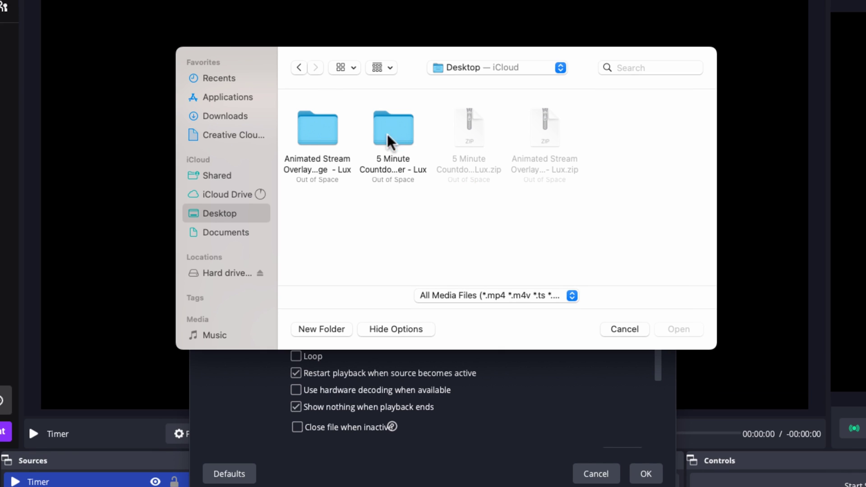
double_click(399, 144)
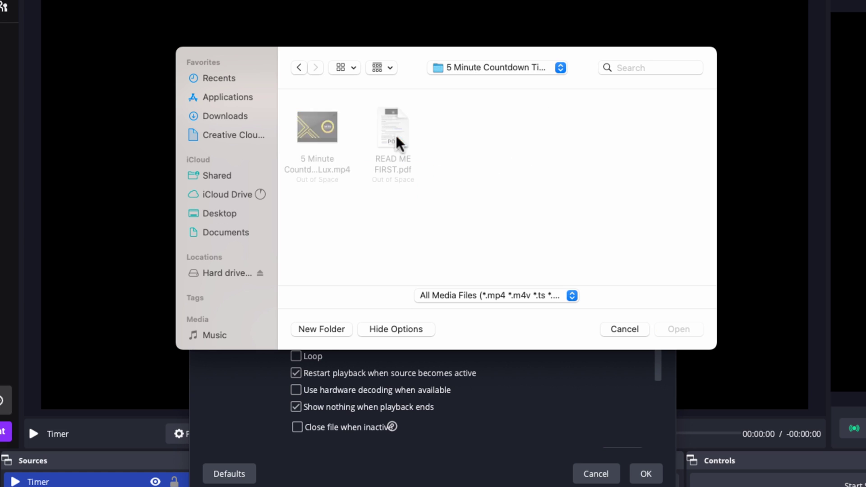
left_click(321, 154)
double_click(320, 154)
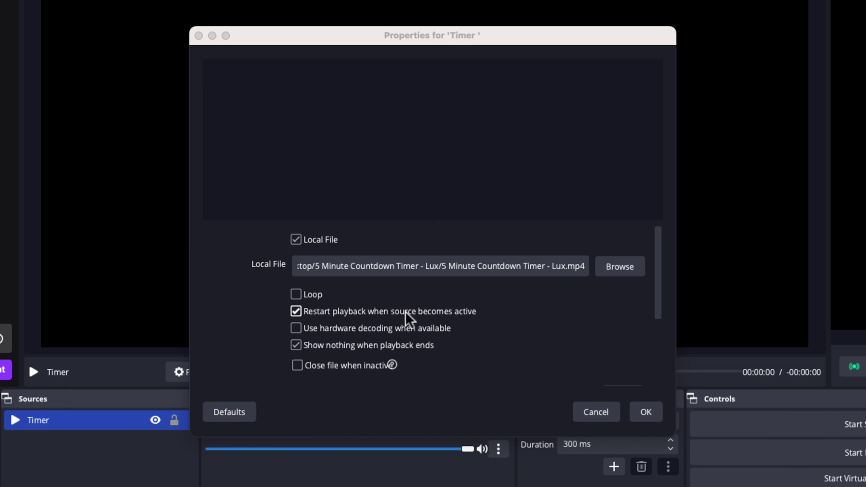
left_click(645, 413)
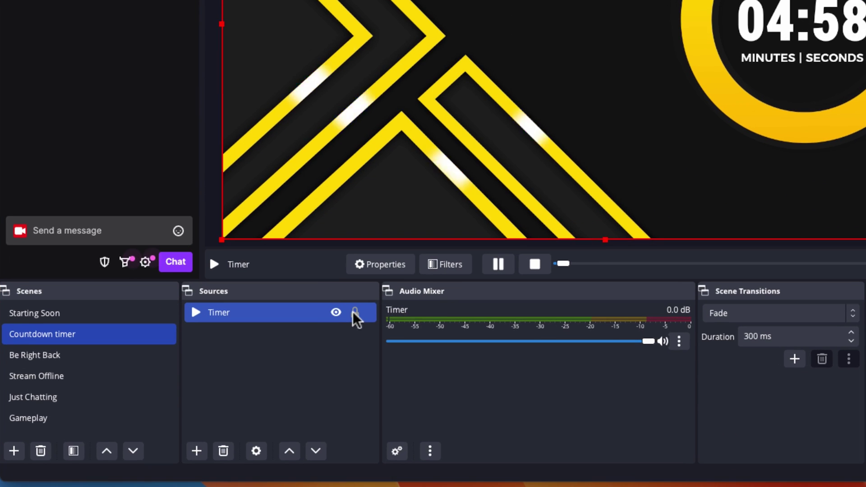
Create a media source named BRB in the Be Right Back scene.
left_click(95, 355)
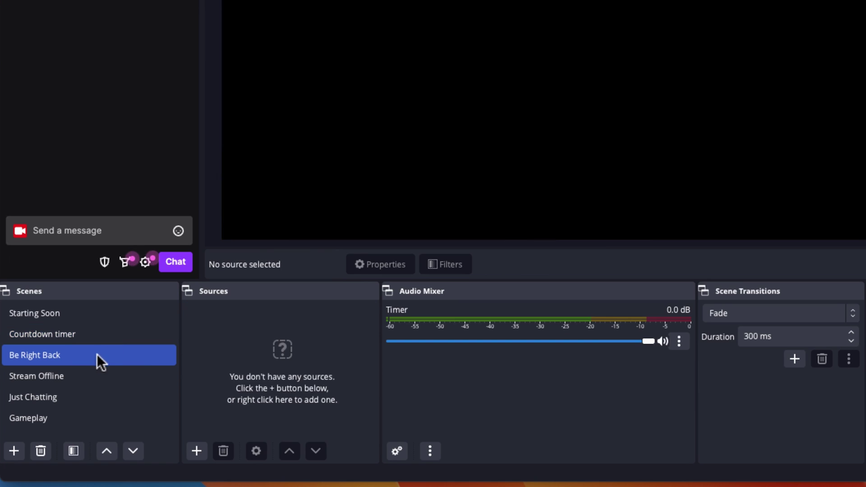
left_click(199, 452)
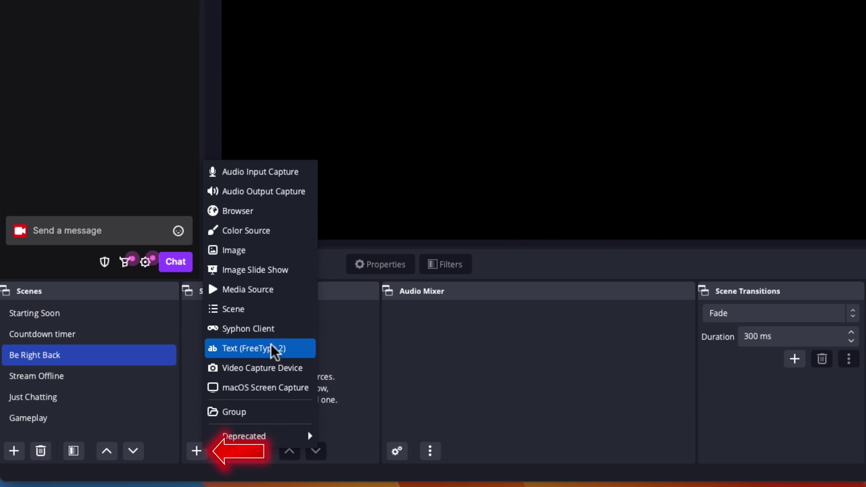
left_click(253, 291)
type("BRB")
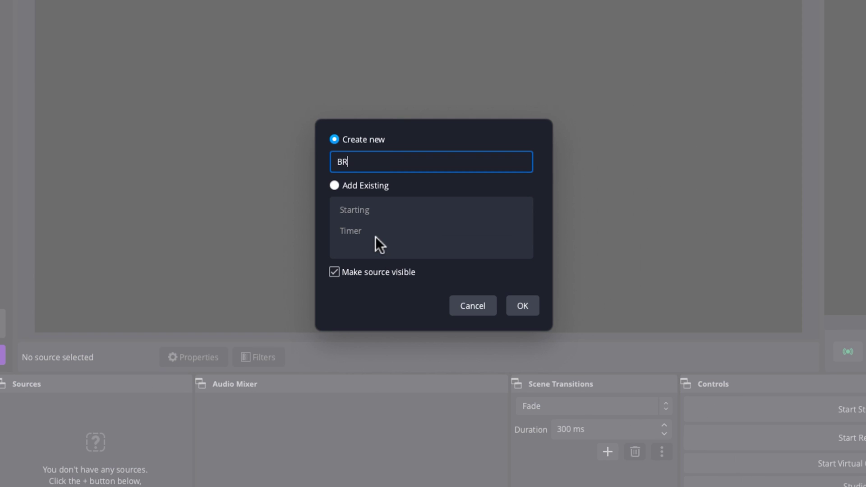
left_click(528, 296)
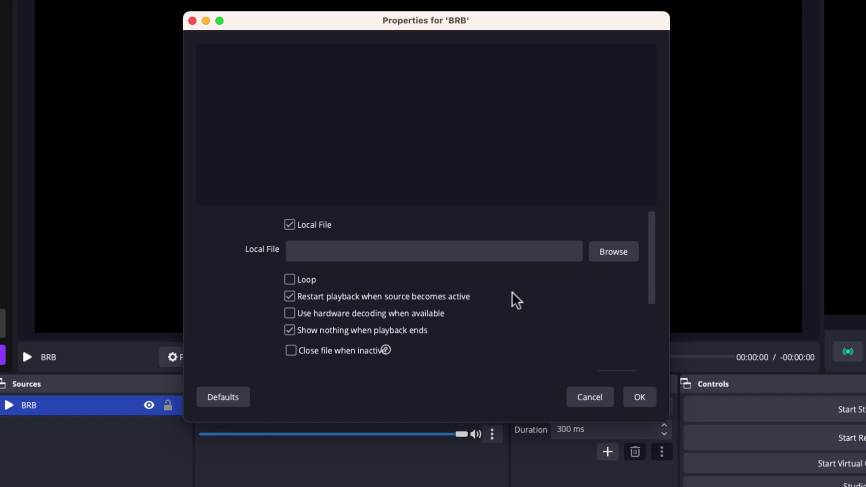
Set the BRB source to loop Overlay Screens/Be Right Back Screen.mp4.
left_click(607, 258)
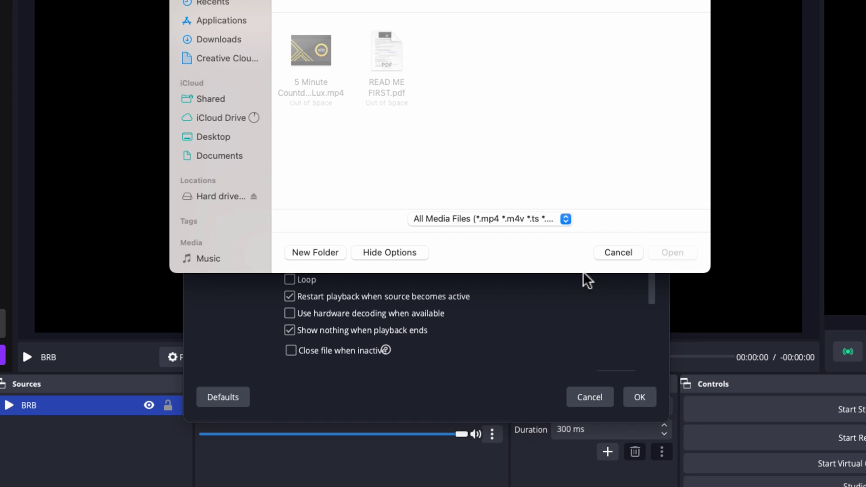
left_click(217, 232)
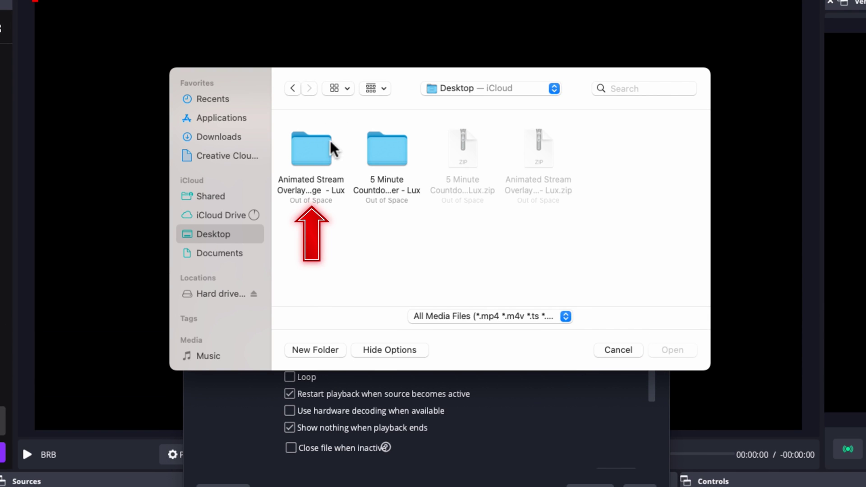
double_click(332, 138)
double_click(472, 160)
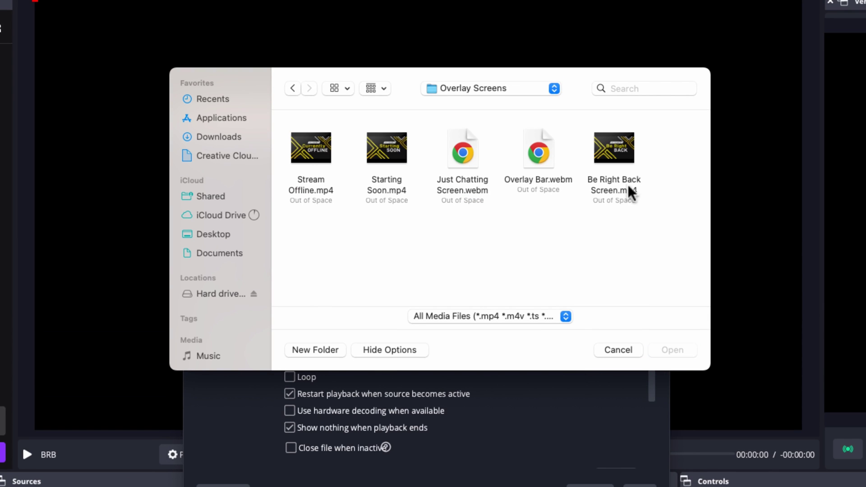
left_click(609, 163)
left_click(670, 350)
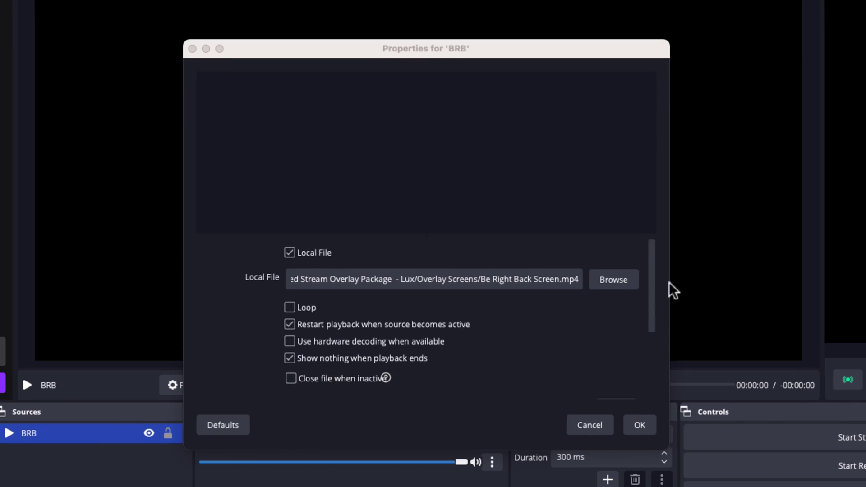
left_click(290, 308)
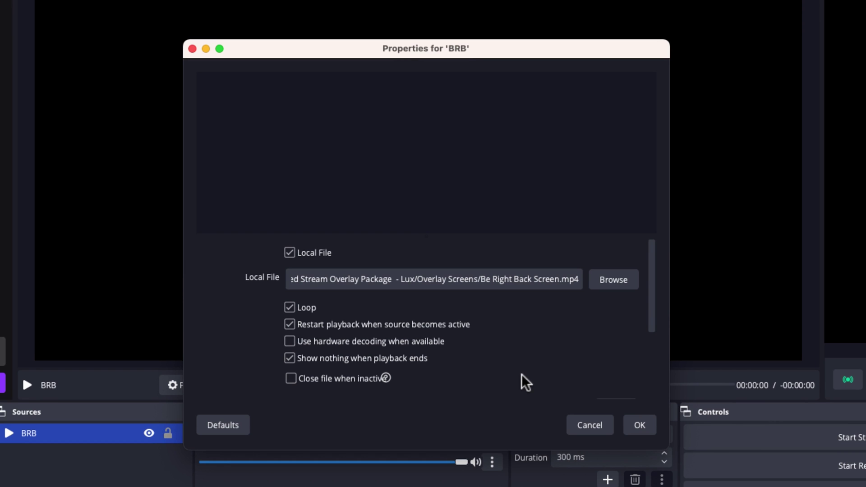
left_click(641, 429)
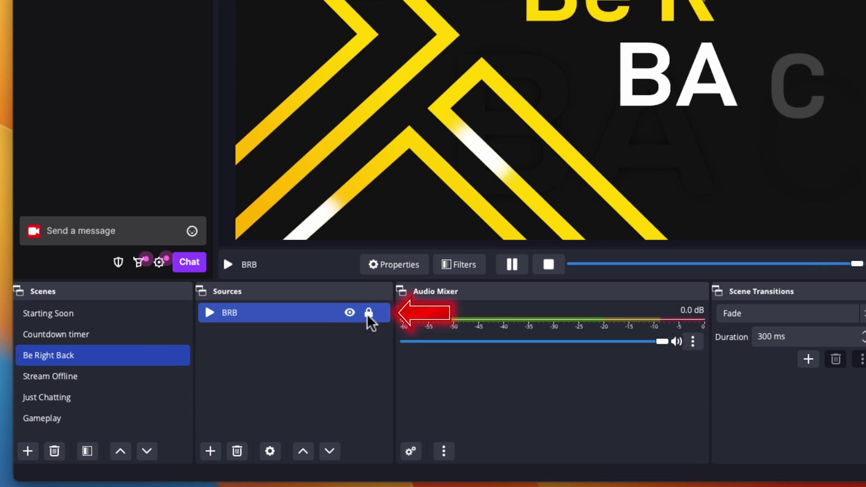
Create a media source named Offline in the Stream Offline scene.
left_click(109, 383)
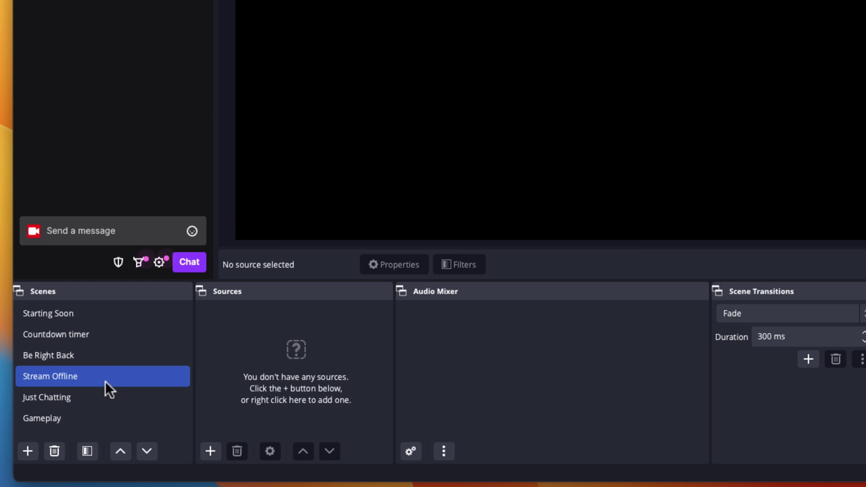
left_click(210, 451)
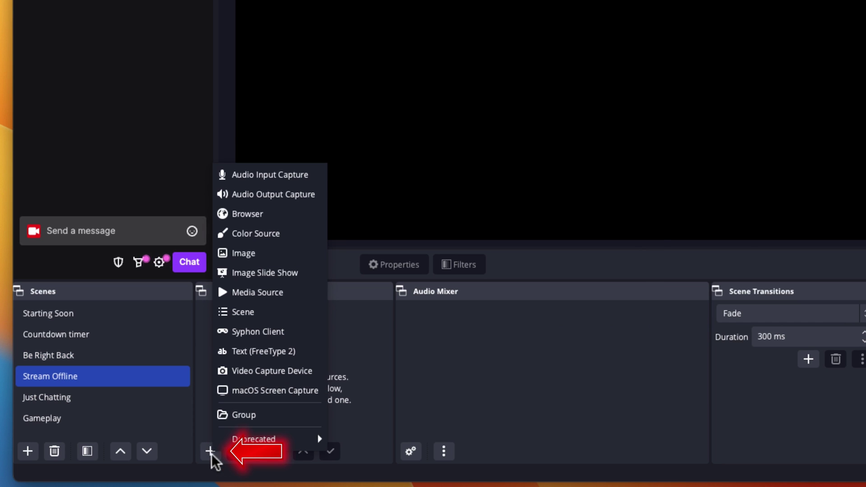
left_click(280, 293)
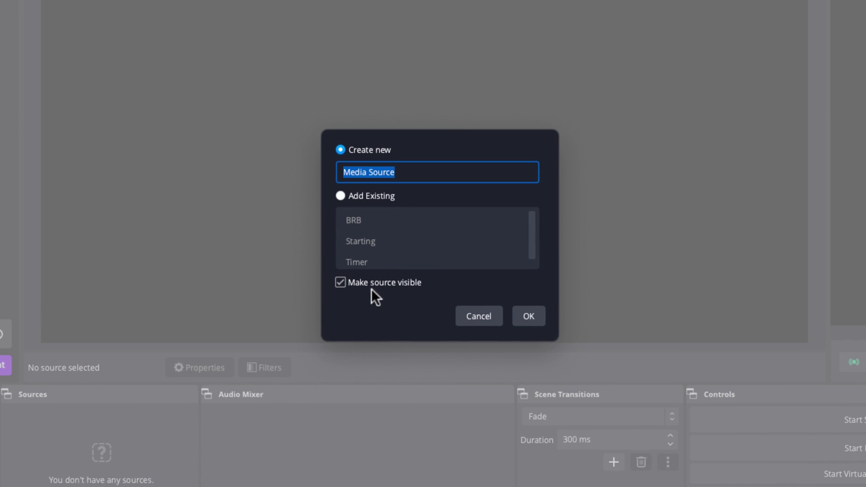
type("Offline")
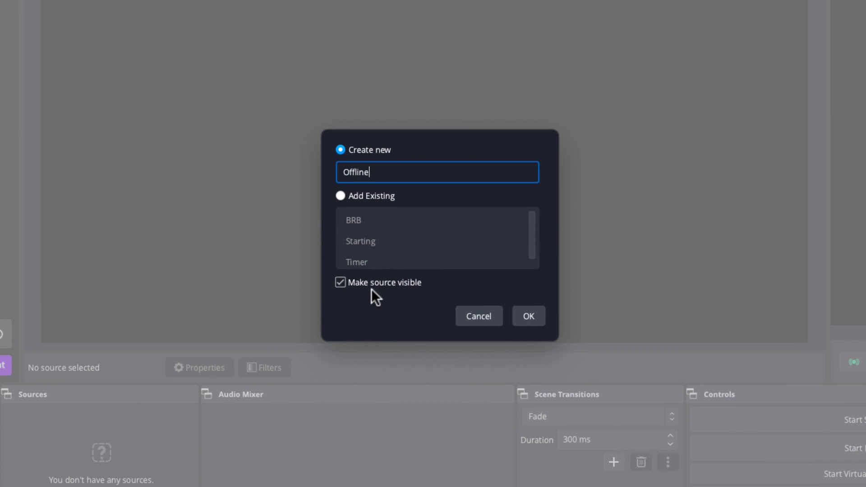
left_click(527, 316)
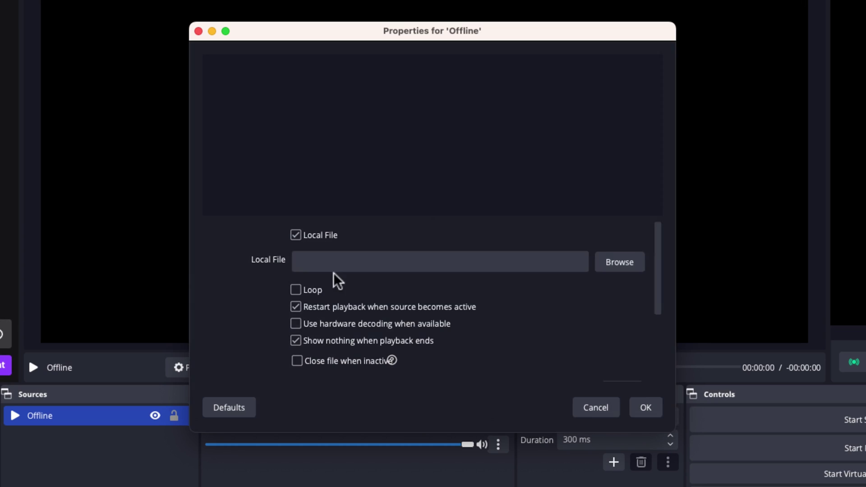
Set the Offline source to loop Stream Offline.mp4, then lock it.
left_click(615, 266)
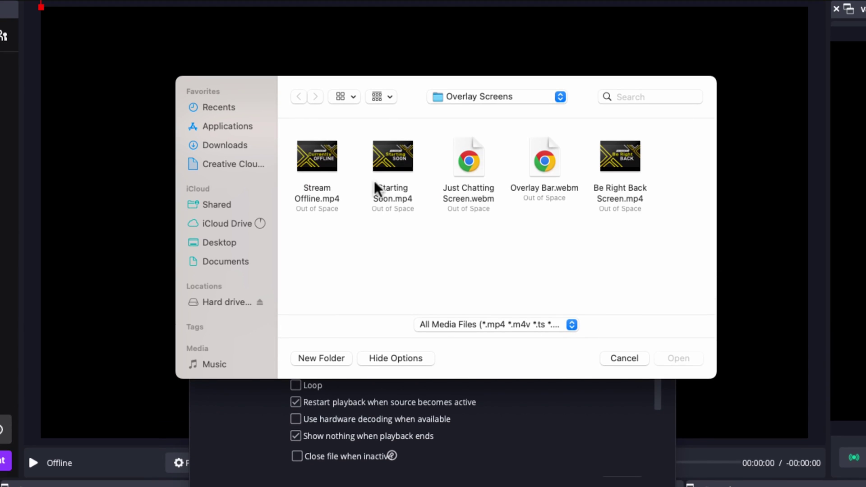
left_click(318, 156)
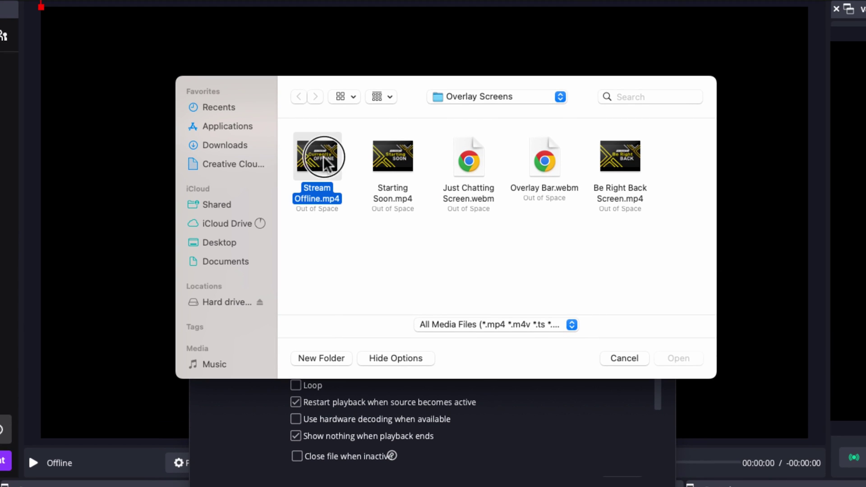
left_click(679, 358)
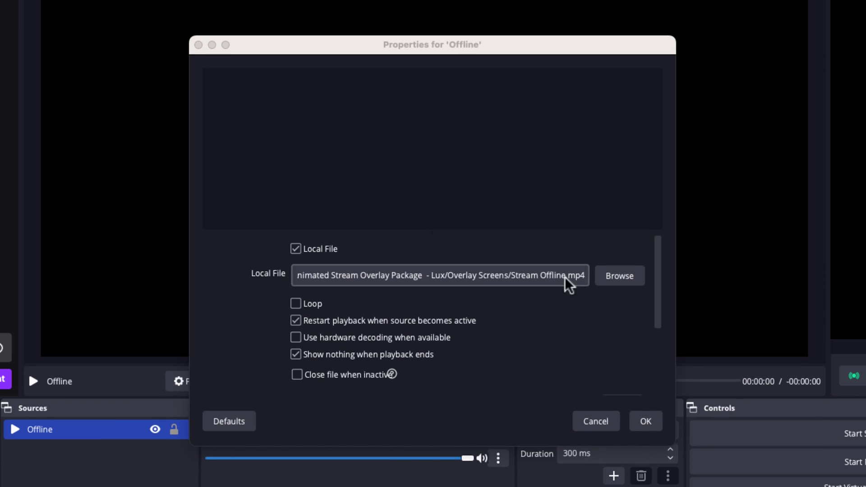
left_click(298, 305)
left_click(647, 426)
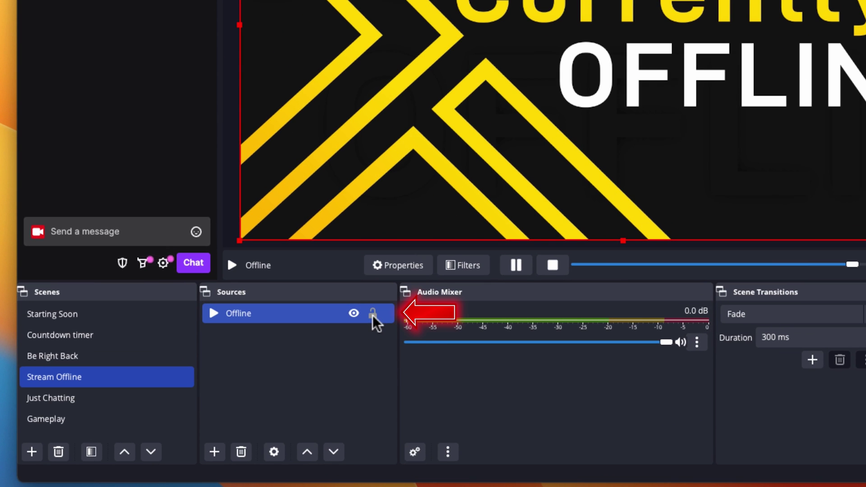
left_click(373, 313)
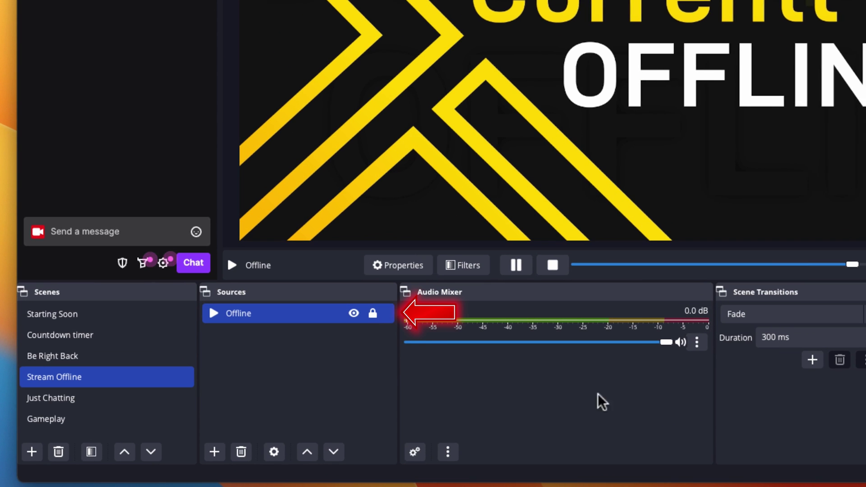
Create a media source named Chatting in the Just Chatting scene.
left_click(100, 397)
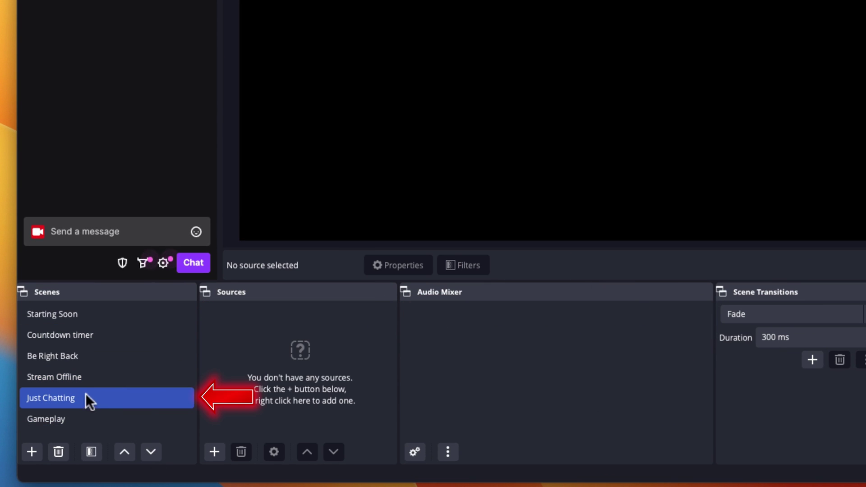
left_click(213, 453)
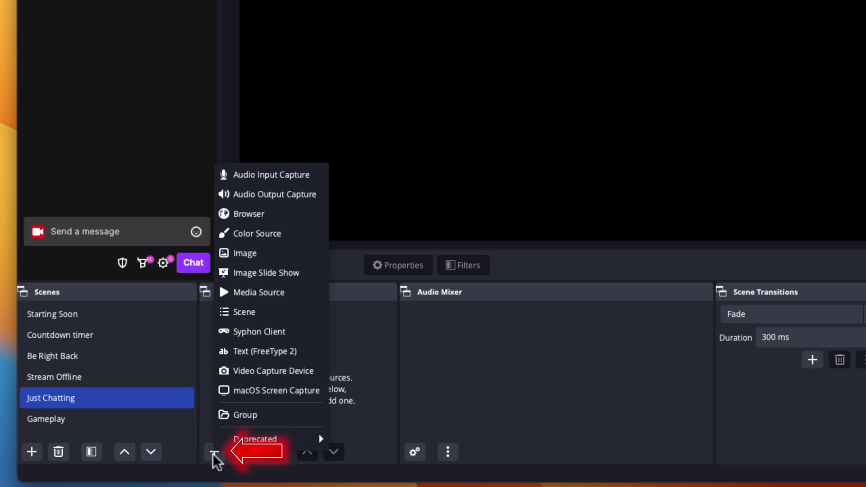
left_click(296, 294)
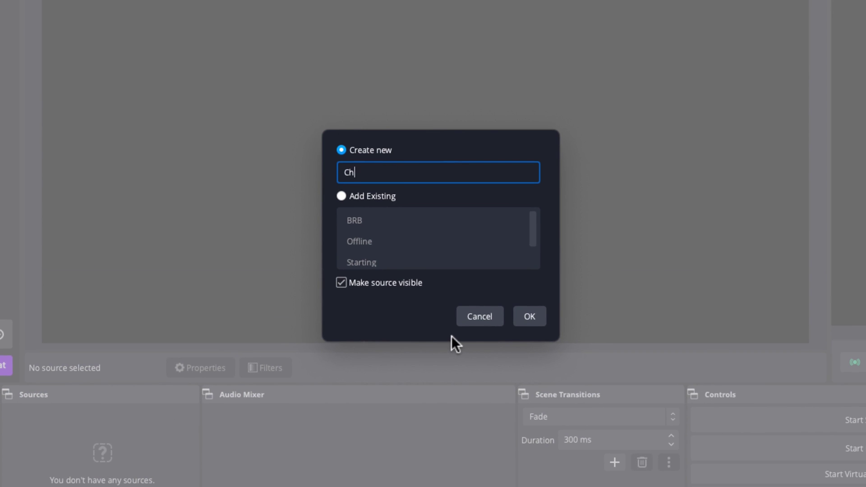
type("Chatting")
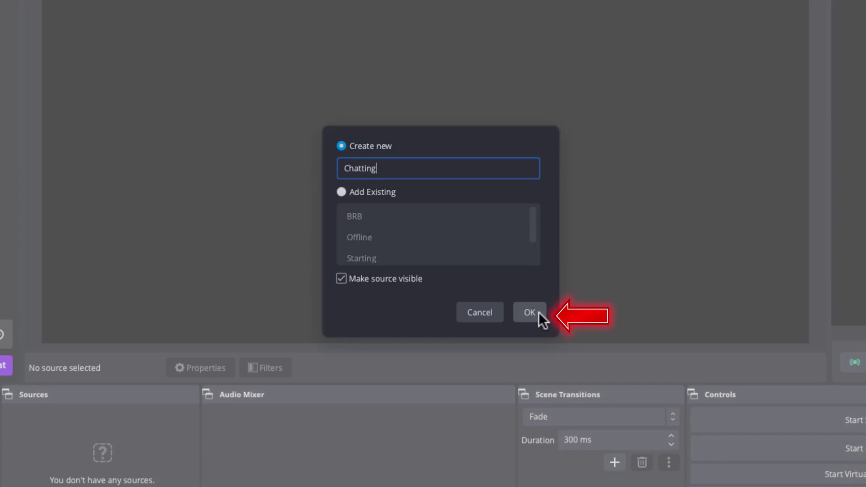
left_click(530, 317)
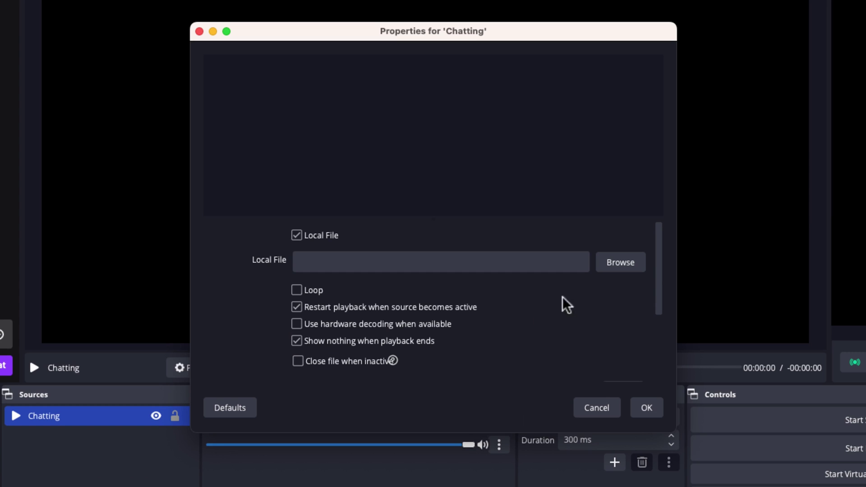
Set Chatting to loop Just Chatting Screen.webm, then select the Gameplay scene.
left_click(622, 269)
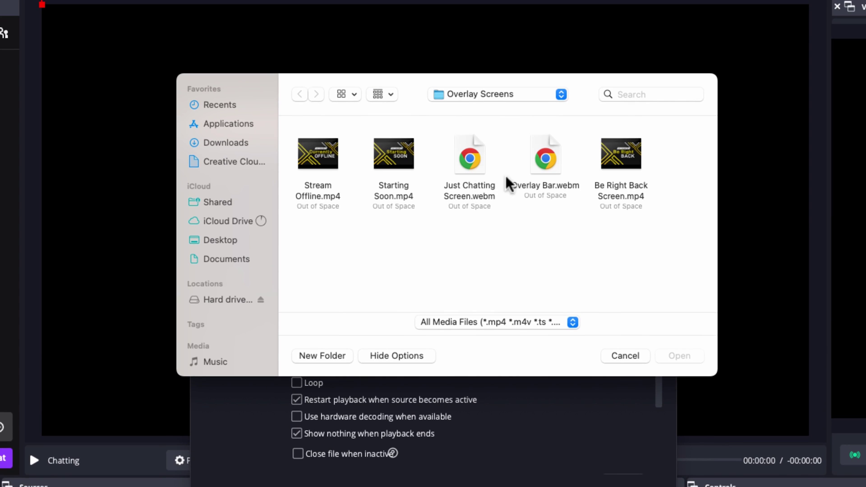
left_click(473, 171)
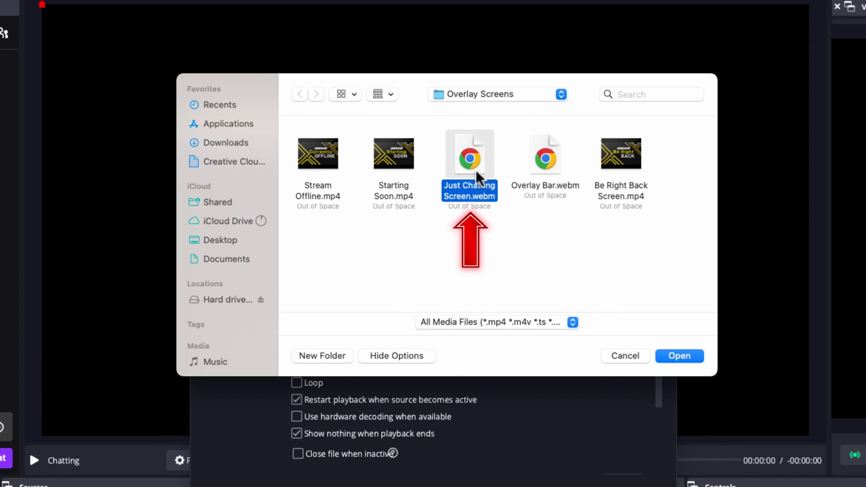
left_click(673, 359)
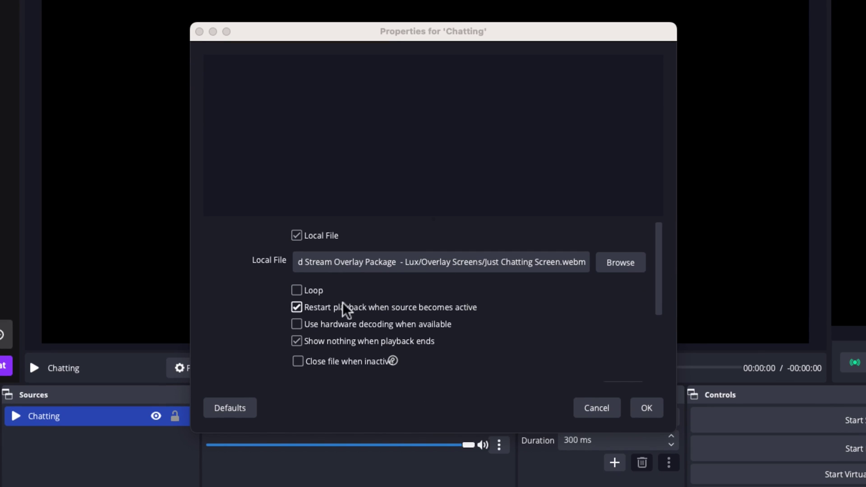
left_click(296, 291)
left_click(645, 407)
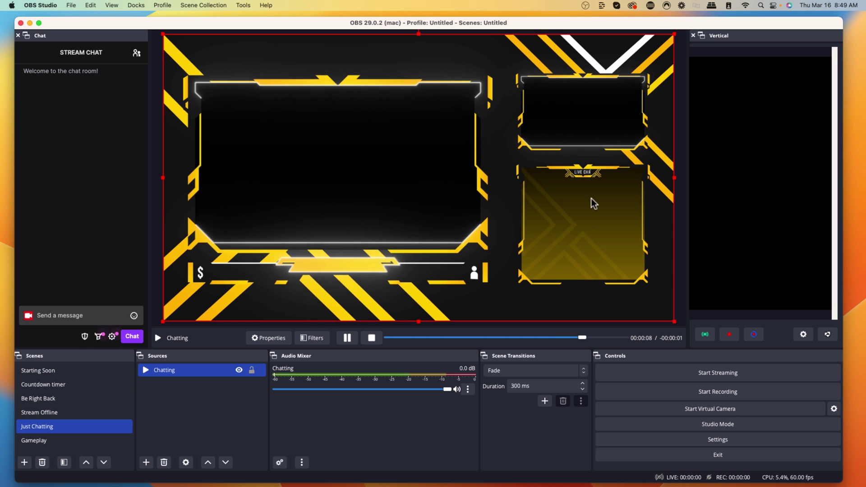
left_click(207, 400)
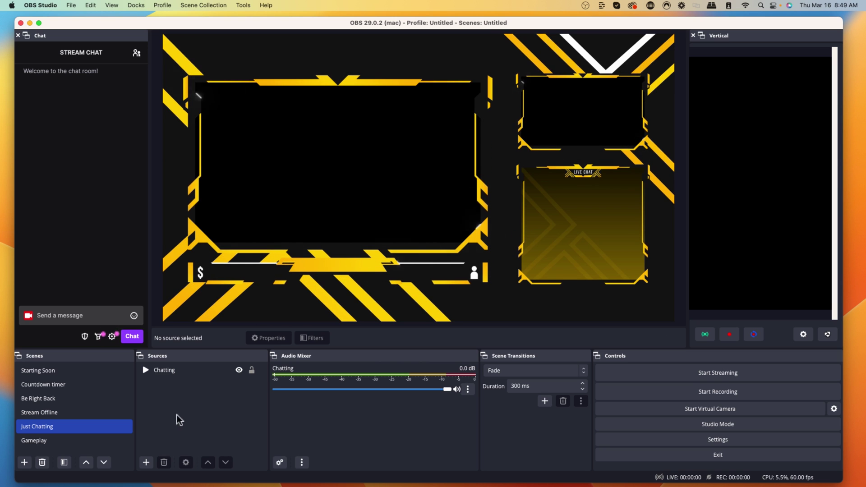
left_click(85, 445)
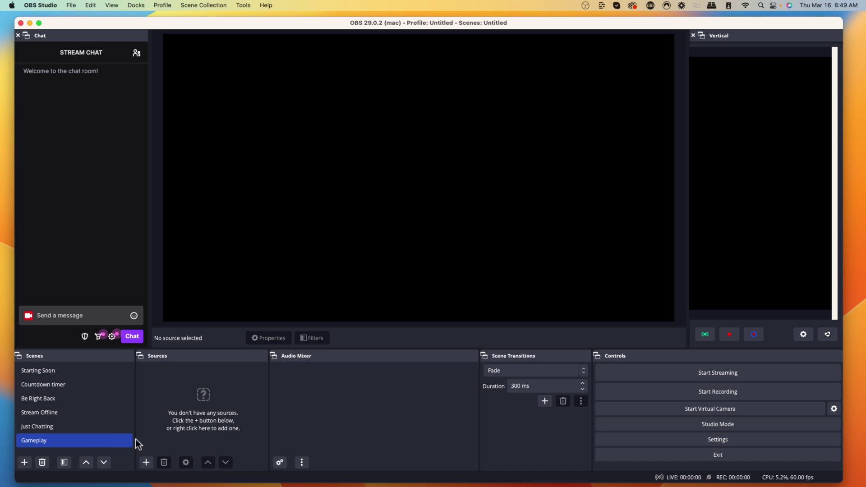